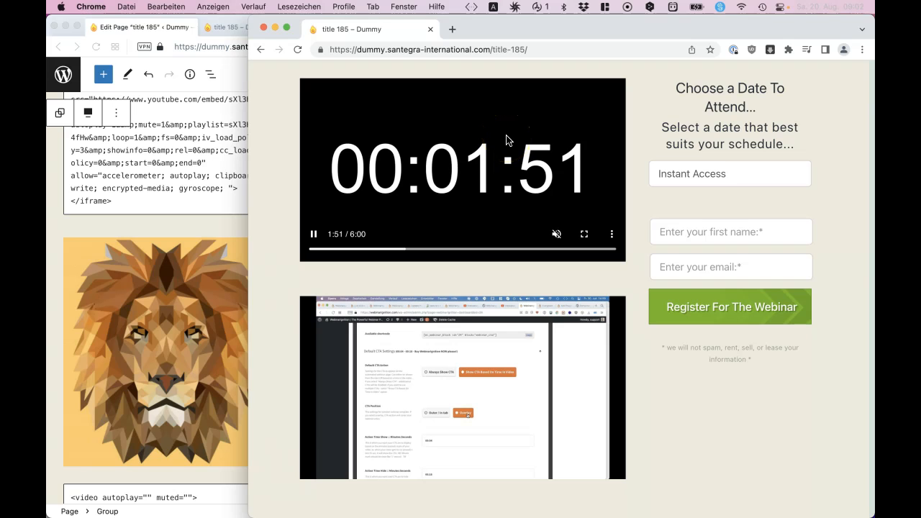
Examine the published title 185 page, including its stopwatch videos, YouTube embed, lion image and muted player controls.
{"action": "left_click", "coordinate": [509, 324]}
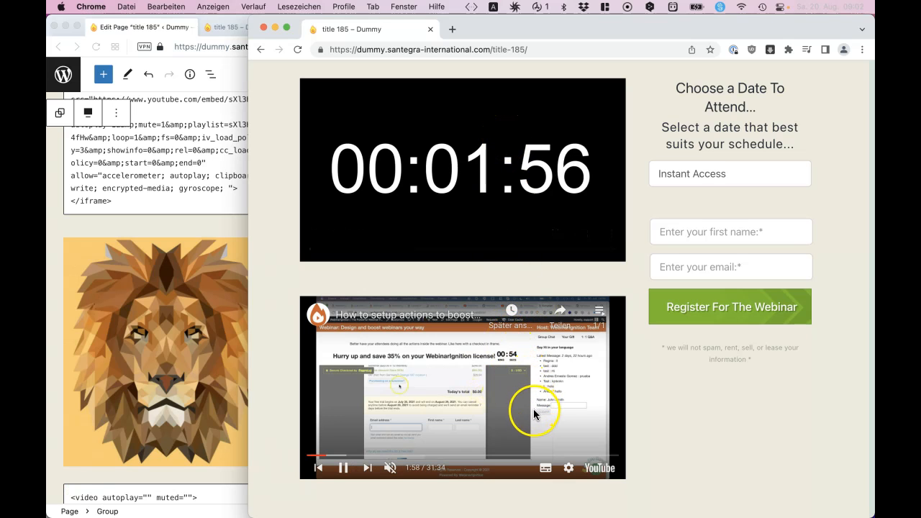
{"action": "scroll", "coordinate": [651, 414], "scroll_direction": "down", "scroll_amount": 10}
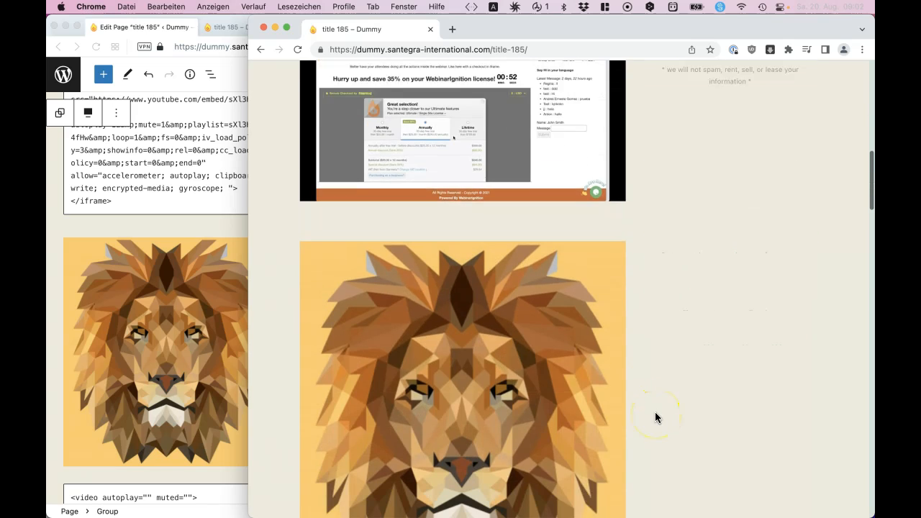
{"action": "scroll", "coordinate": [539, 346], "scroll_direction": "down", "scroll_amount": 10}
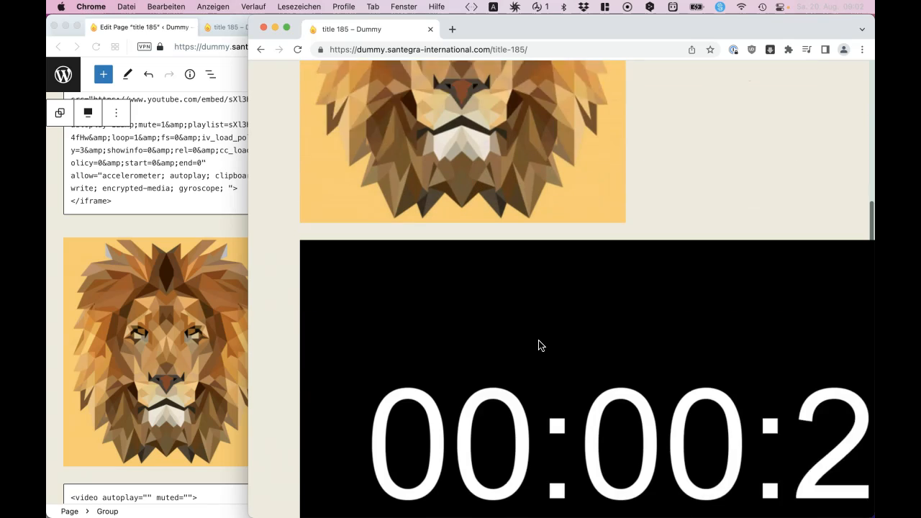
{"action": "scroll", "coordinate": [540, 346], "scroll_direction": "down", "scroll_amount": 5}
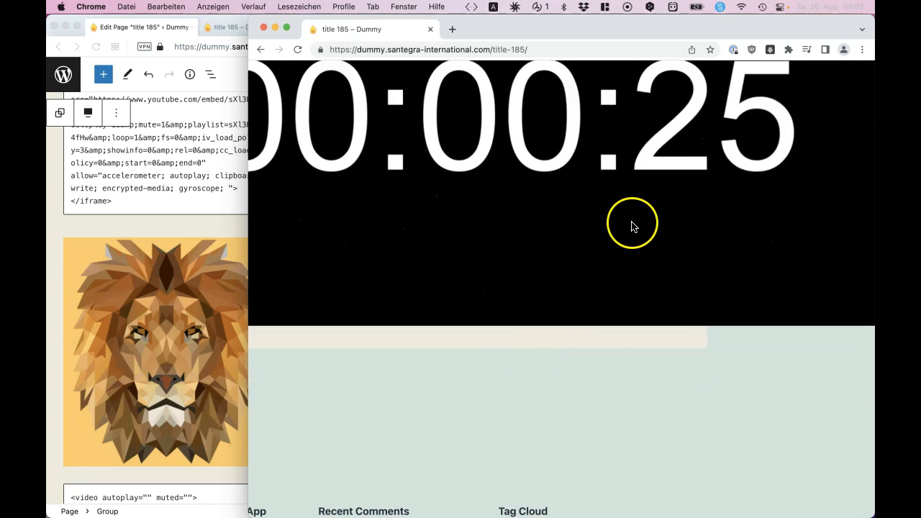
{"action": "scroll", "coordinate": [617, 218], "scroll_direction": "up", "scroll_amount": 5}
{"action": "scroll", "coordinate": [616, 218], "scroll_direction": "up", "scroll_amount": 8}
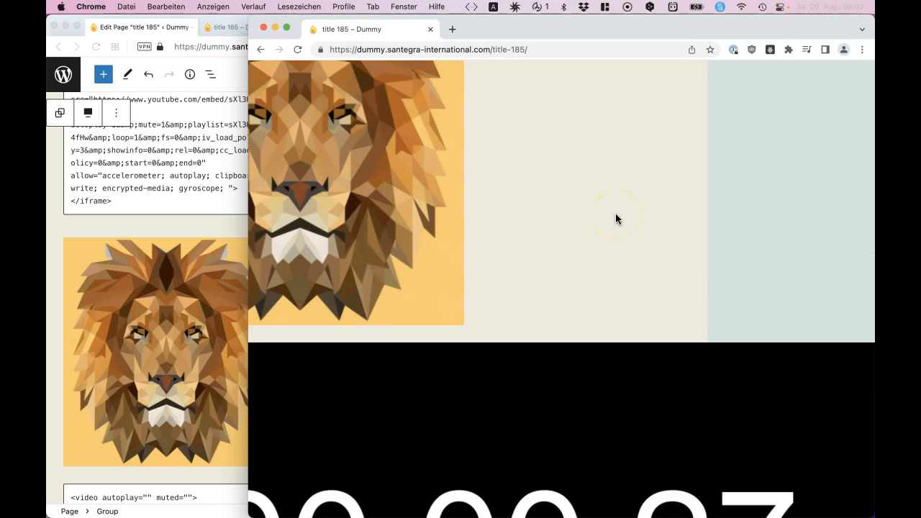
{"action": "scroll", "coordinate": [616, 218], "scroll_direction": "up", "scroll_amount": 4}
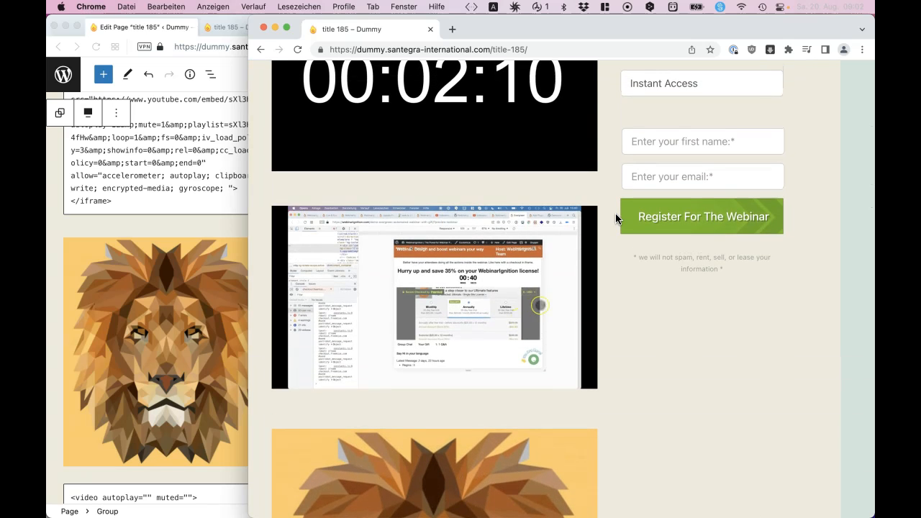
{"action": "scroll", "coordinate": [616, 218], "scroll_direction": "up", "scroll_amount": 2}
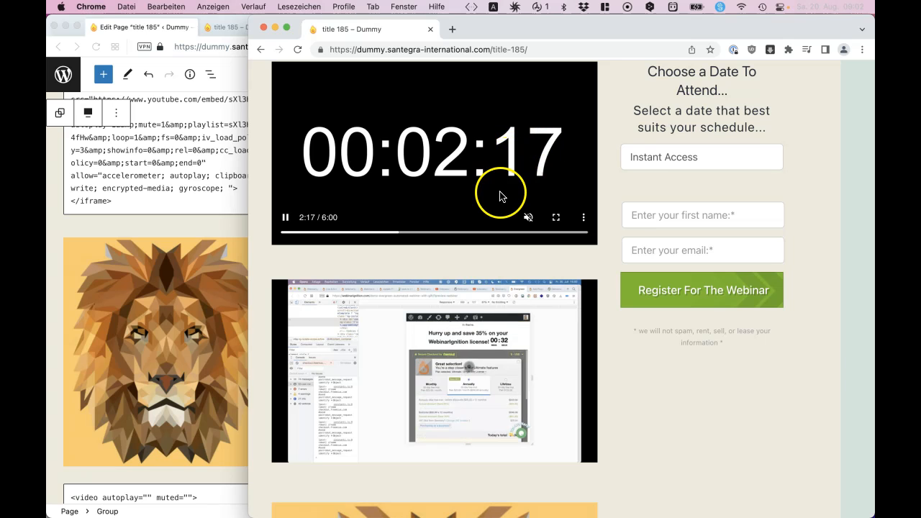
{"action": "scroll", "coordinate": [502, 200], "scroll_direction": "up", "scroll_amount": 1}
{"action": "scroll", "coordinate": [501, 200], "scroll_direction": "up", "scroll_amount": 1}
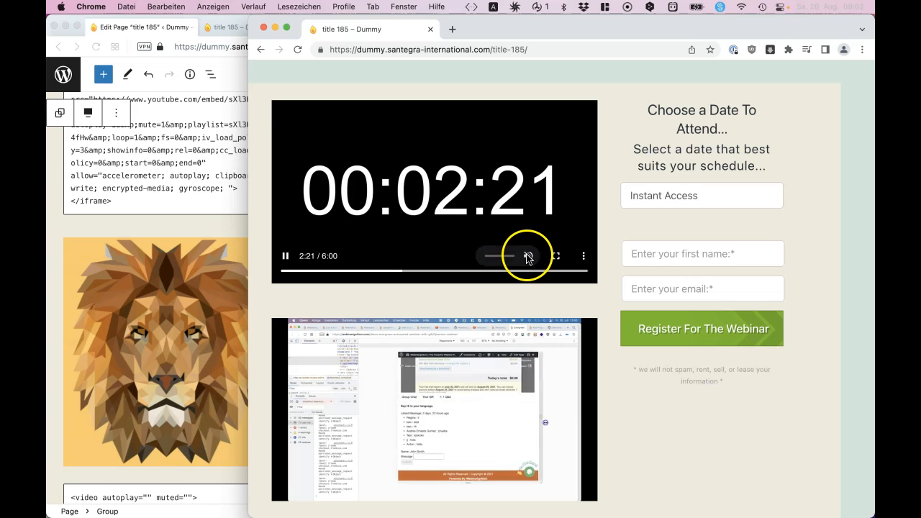
{"action": "scroll", "coordinate": [508, 318], "scroll_direction": "down", "scroll_amount": 5}
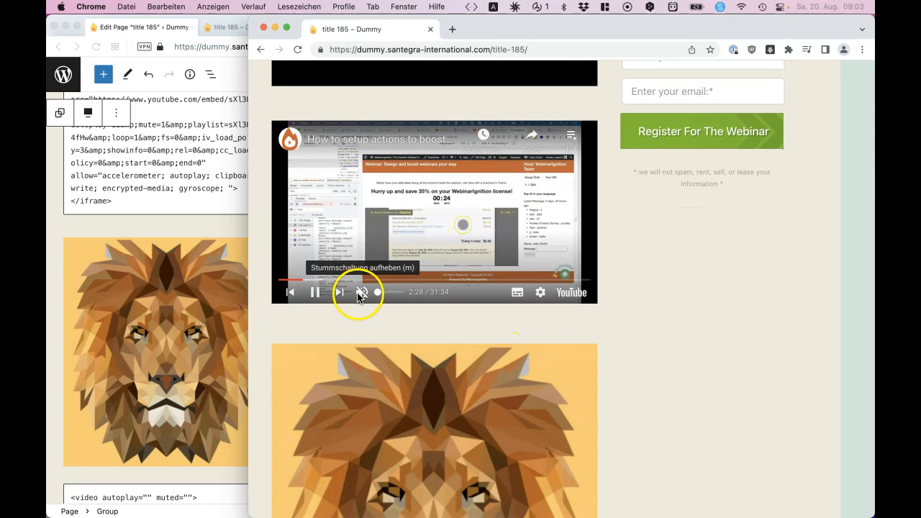
{"action": "scroll", "coordinate": [423, 325], "scroll_direction": "up", "scroll_amount": 6}
{"action": "scroll", "coordinate": [422, 329], "scroll_direction": "up", "scroll_amount": 2}
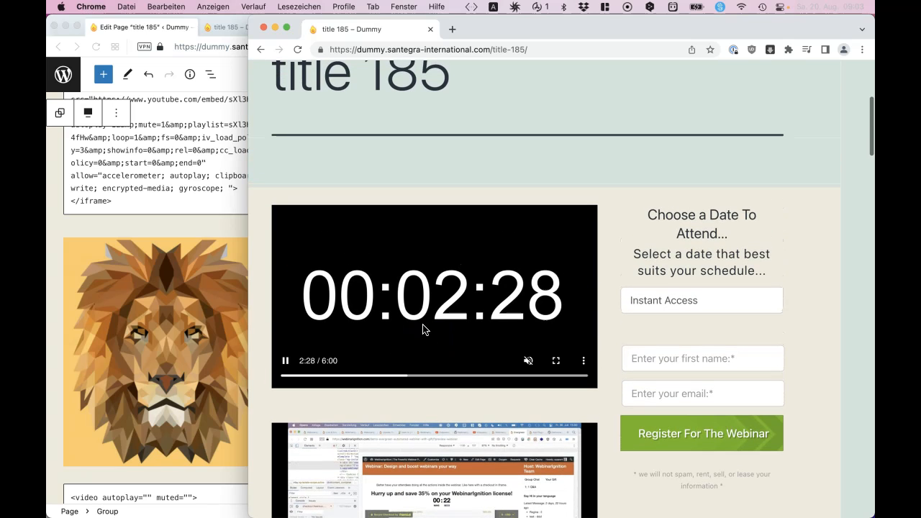
Highlight the webinar registration form's text, clear the highlight, and choose Sat August 20, 2022 as the date to attend.
{"action": "left_click_drag", "start_coordinate": [565, 212], "coordinate": [812, 495]}
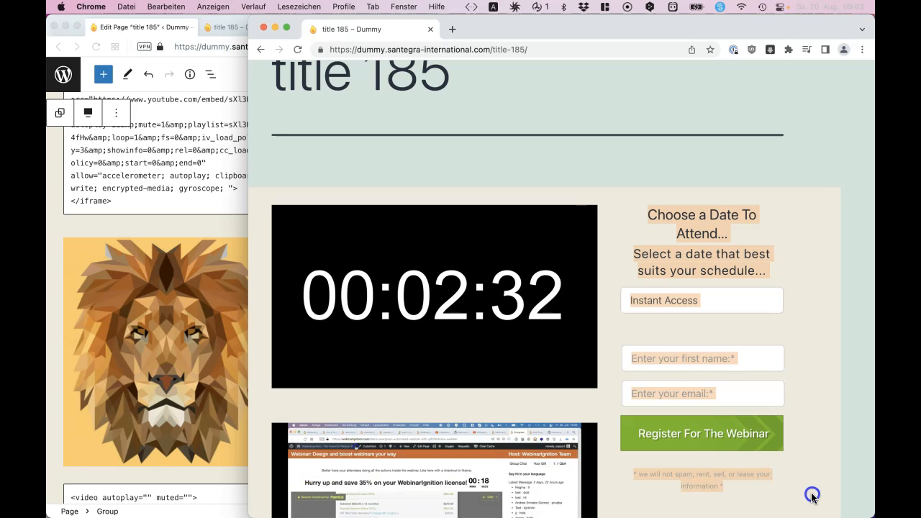
{"action": "left_click", "coordinate": [813, 502]}
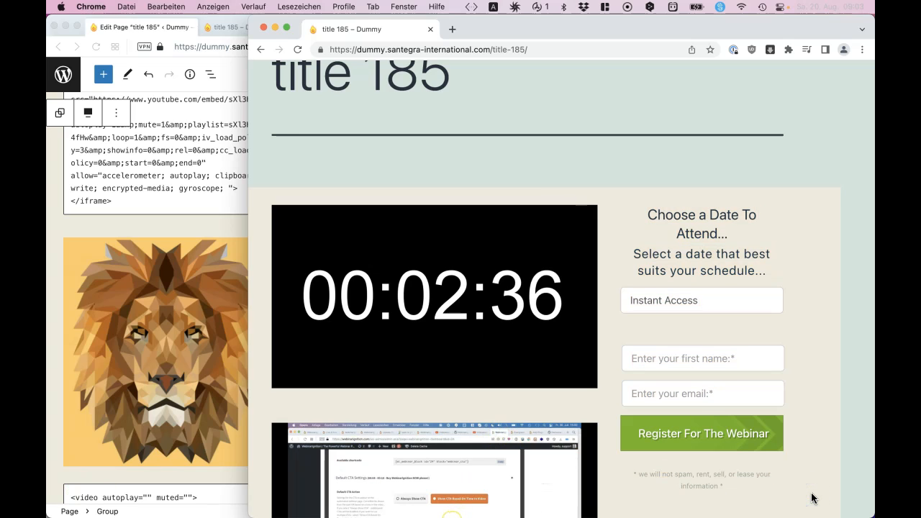
{"action": "left_click", "coordinate": [737, 306]}
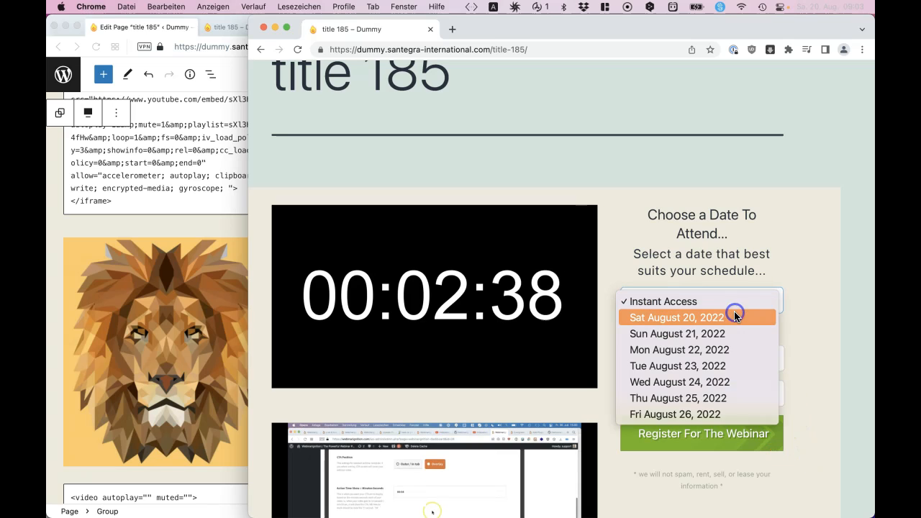
{"action": "left_click", "coordinate": [734, 315]}
{"action": "scroll", "coordinate": [720, 378], "scroll_direction": "down", "scroll_amount": 4}
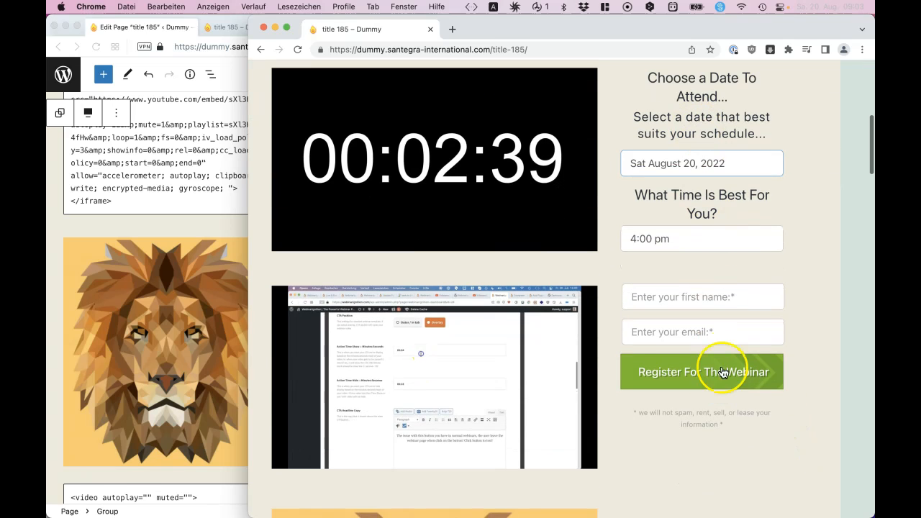
Switch to the page editor in Opera and inspect the stopwatch Video block's media source and its playback settings.
{"action": "mouse_move", "coordinate": [367, 289]}
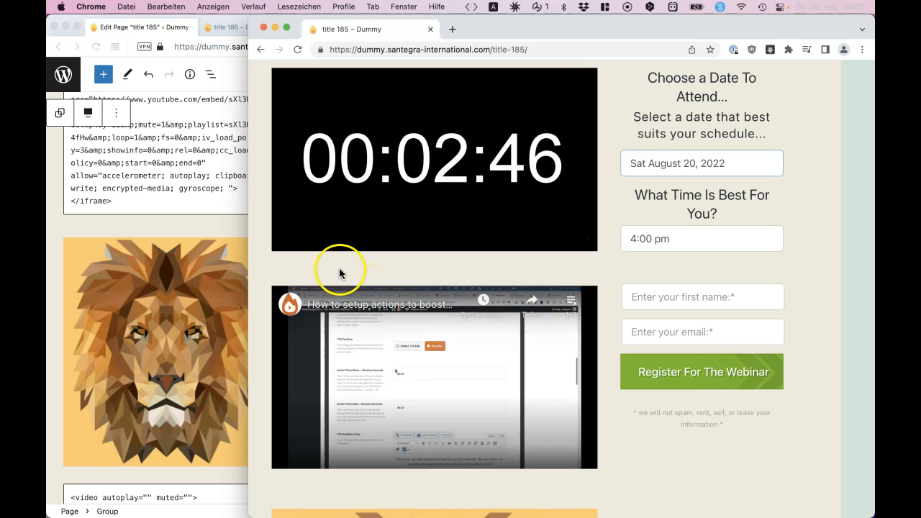
{"action": "left_click", "coordinate": [172, 226]}
{"action": "scroll", "coordinate": [172, 226], "scroll_direction": "up", "scroll_amount": 5}
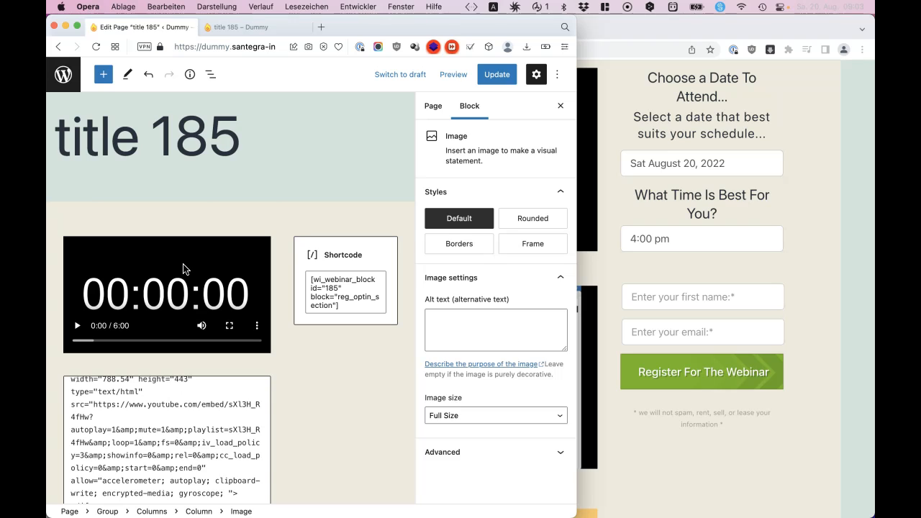
{"action": "left_click", "coordinate": [183, 269]}
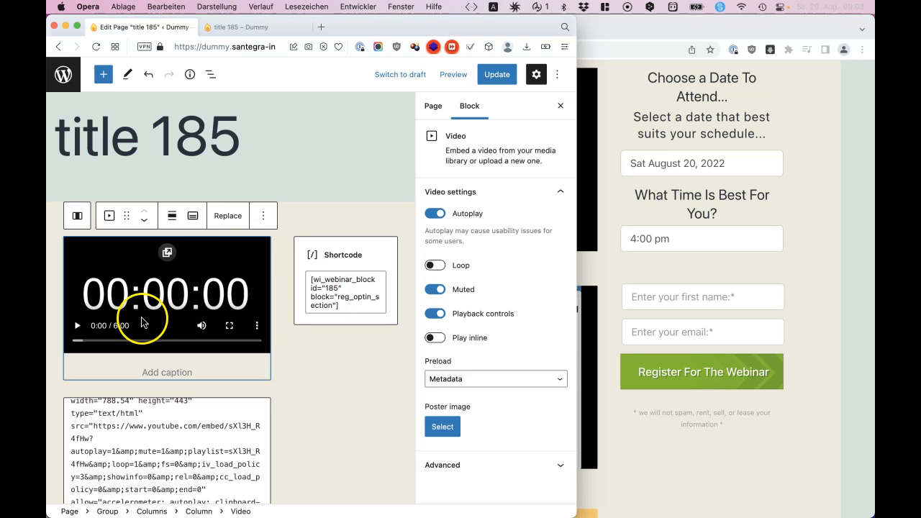
{"action": "left_click", "coordinate": [225, 216]}
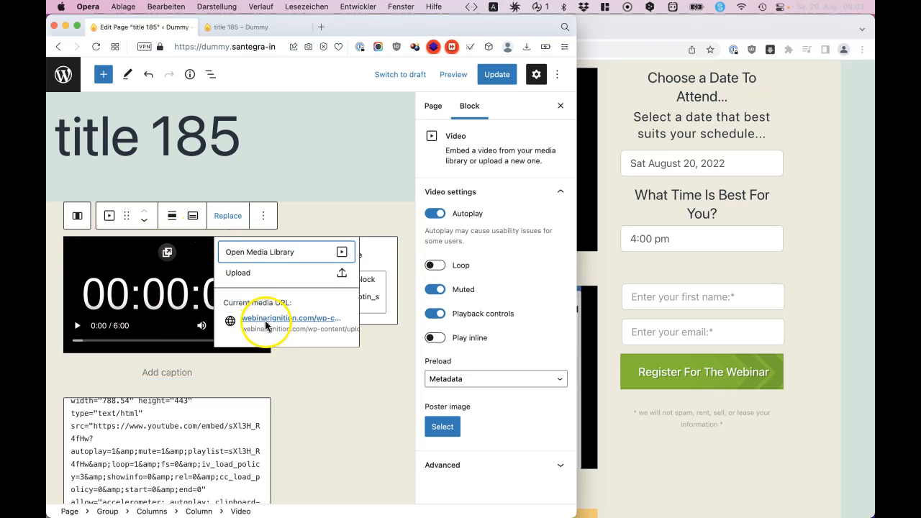
{"action": "left_click", "coordinate": [295, 225]}
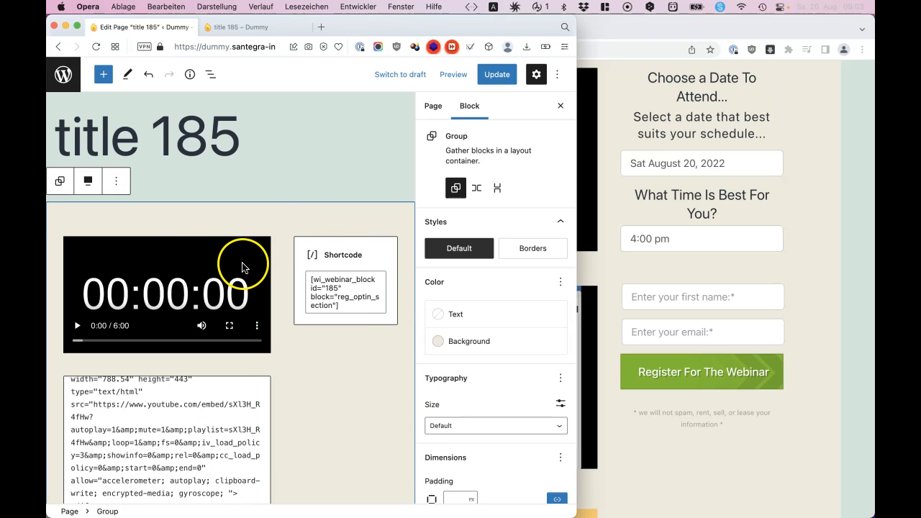
{"action": "left_click", "coordinate": [242, 268]}
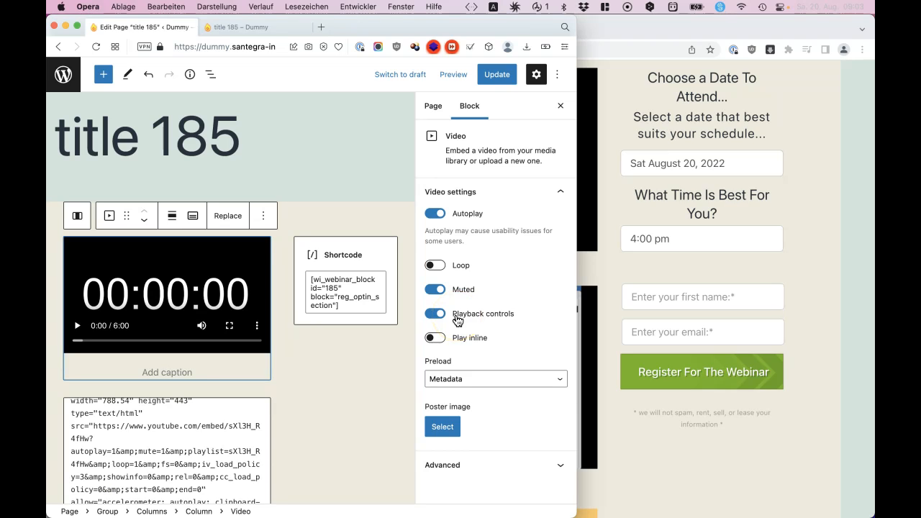
{"action": "scroll", "coordinate": [438, 359], "scroll_direction": "down", "scroll_amount": 1}
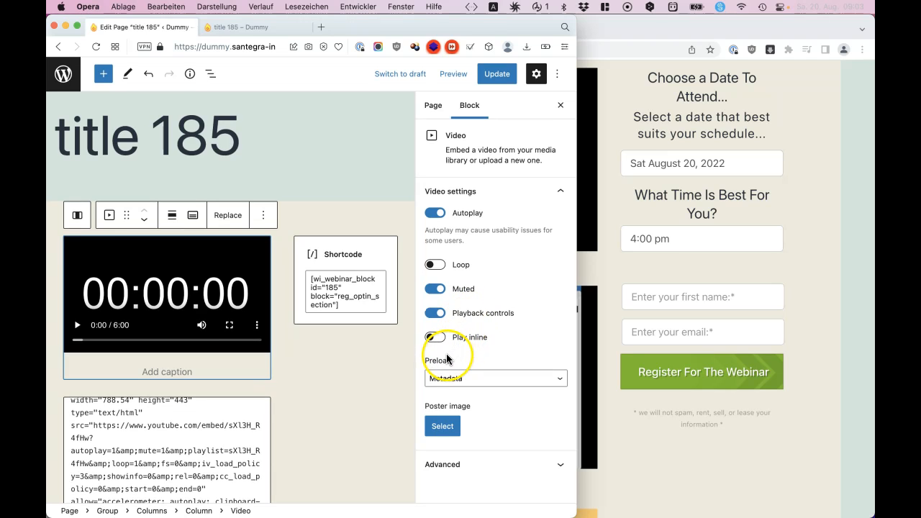
{"action": "scroll", "coordinate": [181, 354], "scroll_direction": "down", "scroll_amount": 2}
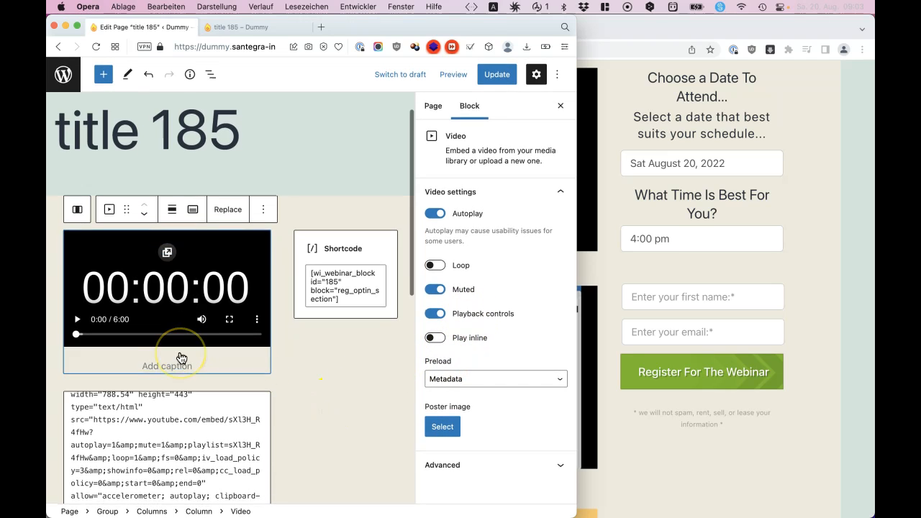
Examine the autoplay, mute, playlist and loop parameters in the YouTube iframe's Custom HTML block, and preview the embed.
{"action": "scroll", "coordinate": [180, 358], "scroll_direction": "down", "scroll_amount": 3}
{"action": "left_click", "coordinate": [173, 331]}
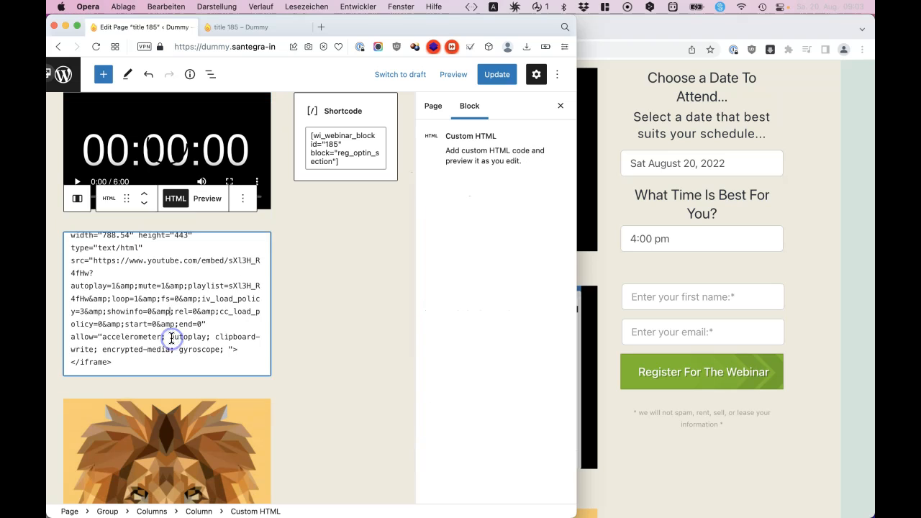
{"action": "scroll", "coordinate": [172, 339], "scroll_direction": "down", "scroll_amount": 3}
{"action": "scroll", "coordinate": [172, 338], "scroll_direction": "up", "scroll_amount": 1}
{"action": "left_click", "coordinate": [113, 303]}
{"action": "left_click_drag", "start_coordinate": [130, 302], "coordinate": [235, 304]}
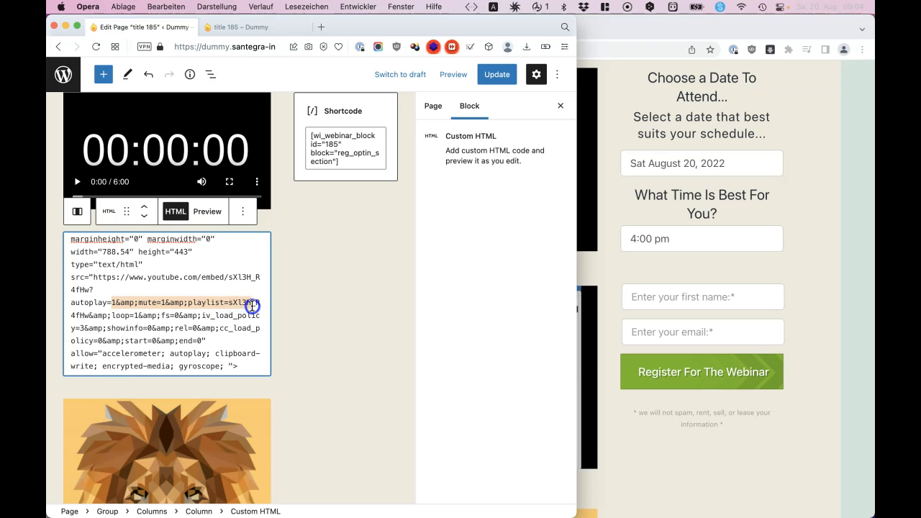
{"action": "left_click_drag", "start_coordinate": [258, 306], "coordinate": [136, 314]}
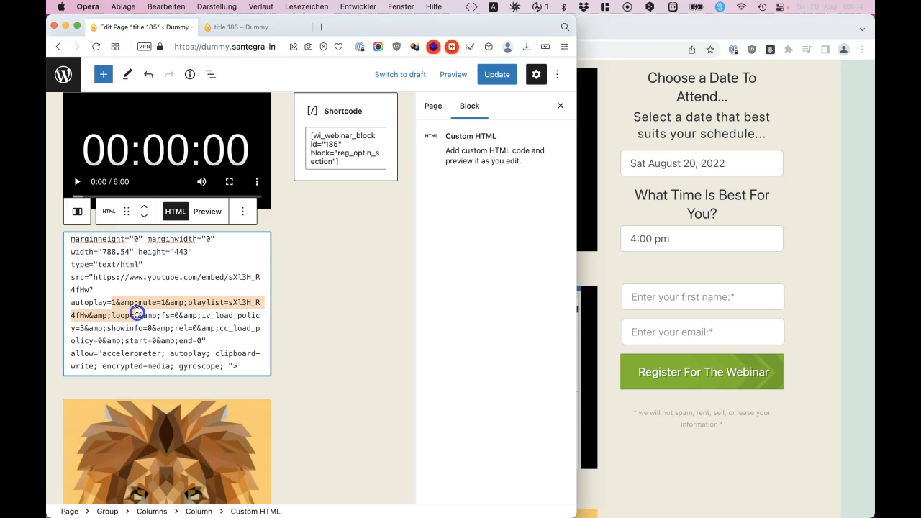
{"action": "left_click_drag", "start_coordinate": [140, 313], "coordinate": [172, 356]}
{"action": "left_click", "coordinate": [213, 356]}
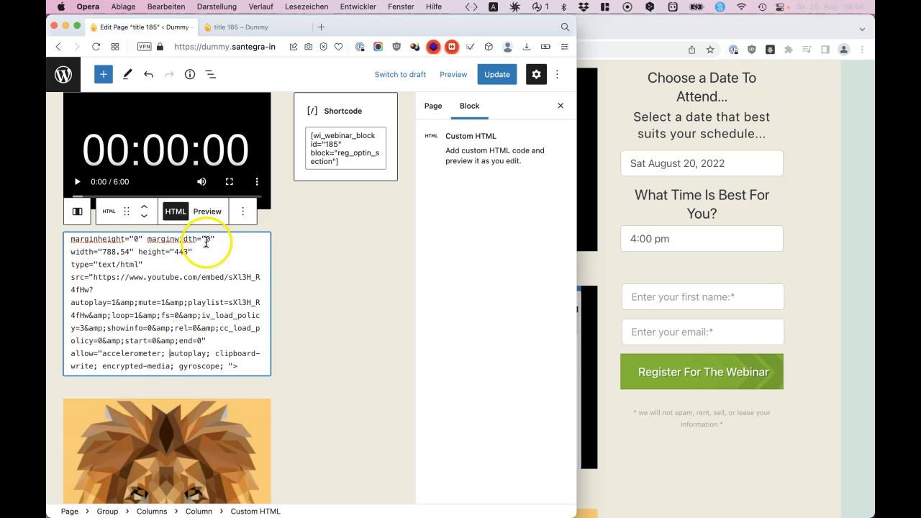
{"action": "left_click", "coordinate": [209, 214]}
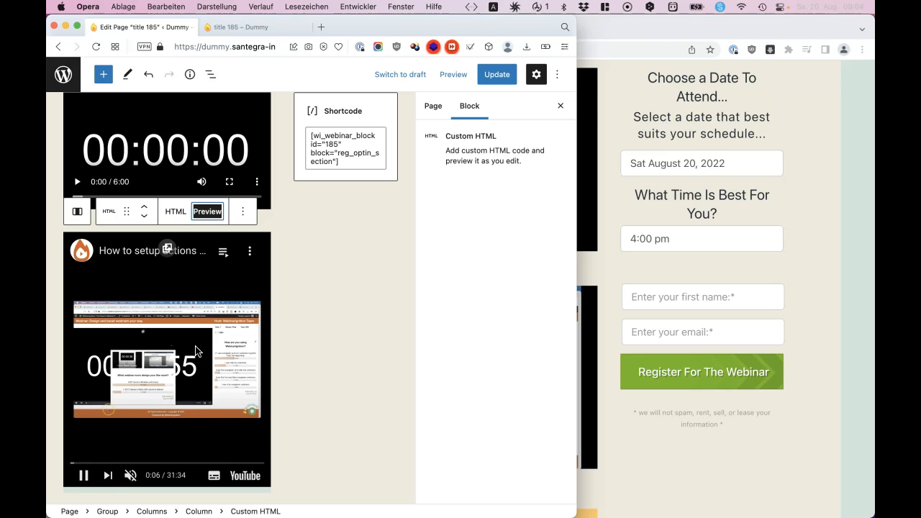
Select all the code in the Custom HTML video block below the lion image and compare it with the page's other videos.
{"action": "scroll", "coordinate": [195, 351], "scroll_direction": "down", "scroll_amount": 5}
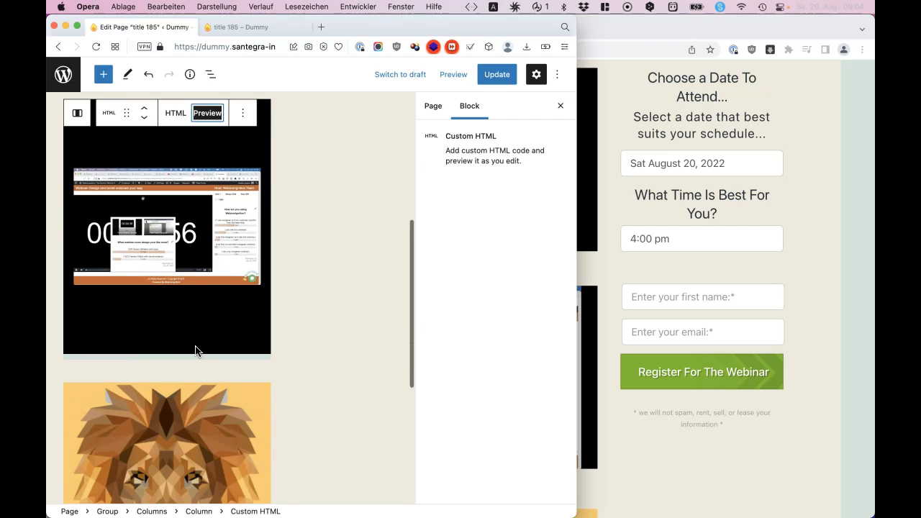
{"action": "scroll", "coordinate": [195, 351], "scroll_direction": "down", "scroll_amount": 2}
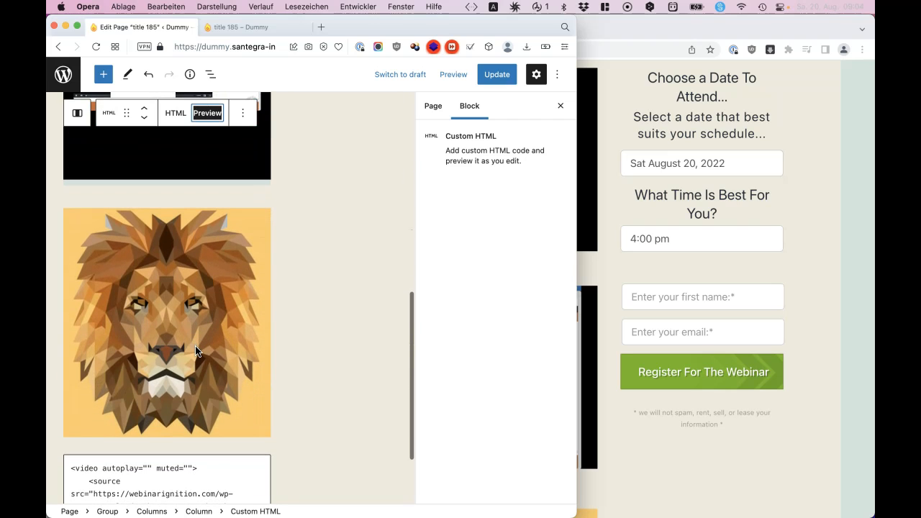
{"action": "scroll", "coordinate": [195, 351], "scroll_direction": "down", "scroll_amount": 3}
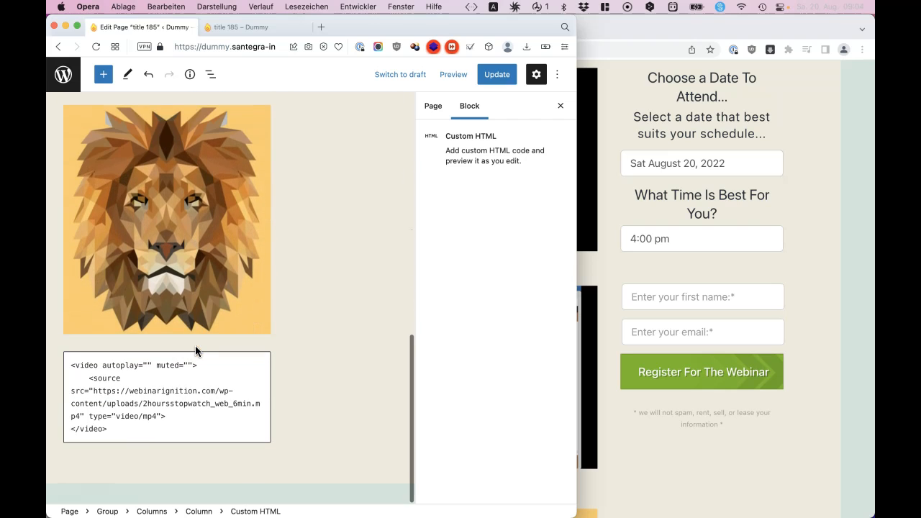
{"action": "left_click_drag", "start_coordinate": [175, 426], "coordinate": [79, 355]}
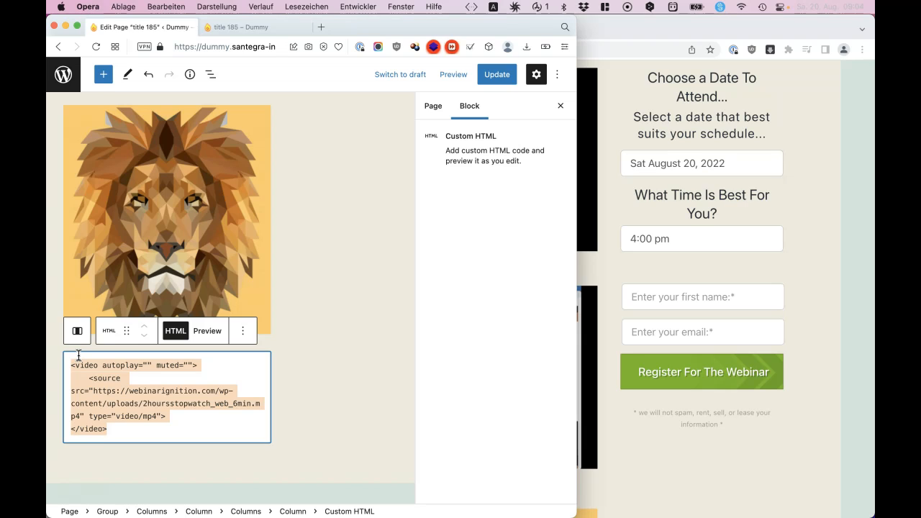
{"action": "scroll", "coordinate": [79, 356], "scroll_direction": "up", "scroll_amount": 10}
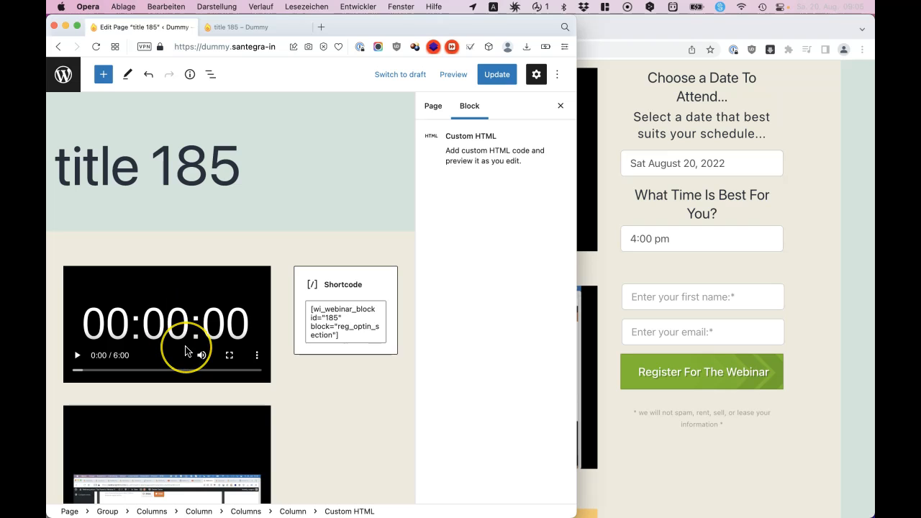
{"action": "scroll", "coordinate": [184, 346], "scroll_direction": "down", "scroll_amount": 8}
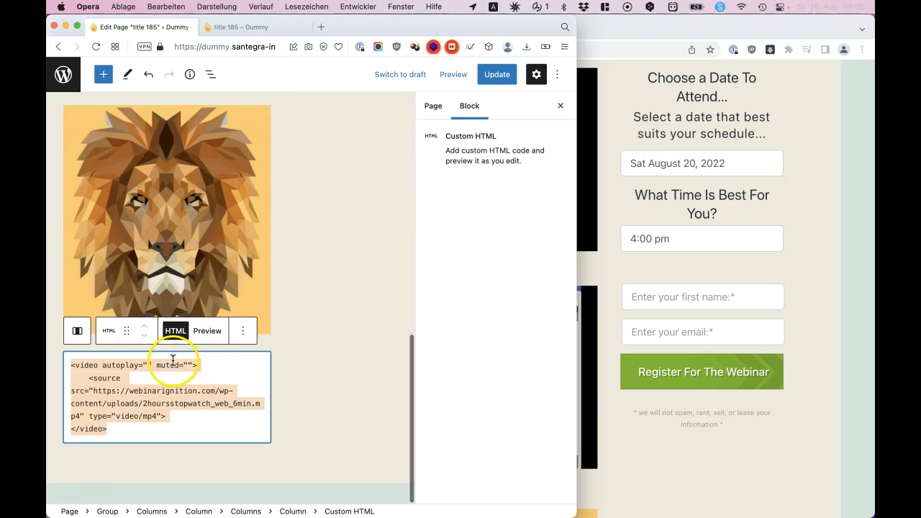
Return the YouTube embed block to its HTML code and place the cursor at the autoplay parameter's value.
{"action": "scroll", "coordinate": [194, 288], "scroll_direction": "up", "scroll_amount": 5}
{"action": "left_click", "coordinate": [195, 268]}
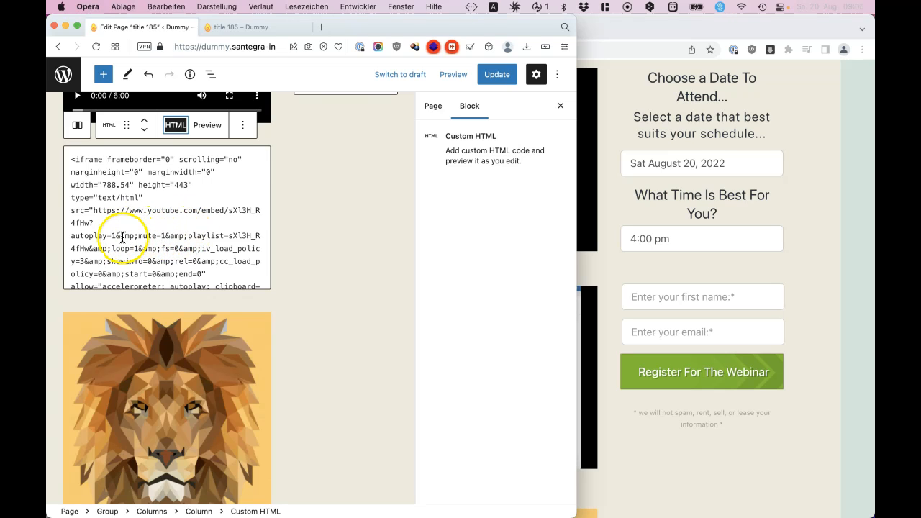
{"action": "left_click", "coordinate": [109, 238]}
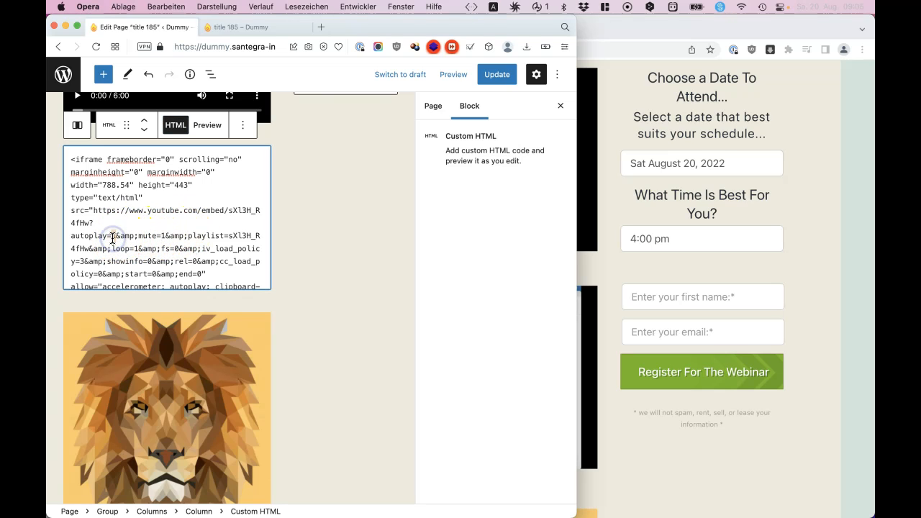
Set both the autoplay and mute parameters to 0 in the YouTube iframe's source URL.
{"action": "key", "text": "Delete"}
{"action": "type", "text": "0"}
{"action": "left_click", "coordinate": [163, 236]}
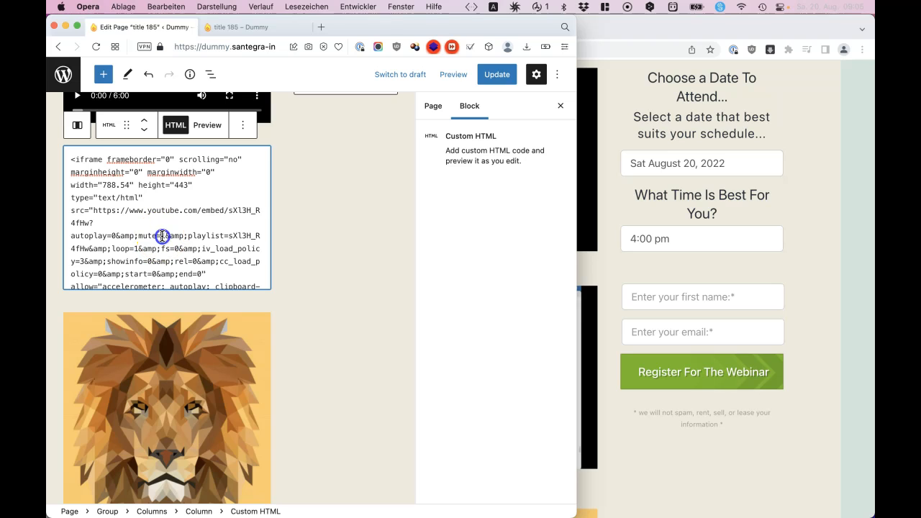
{"action": "key", "text": "Delete"}
{"action": "type", "text": "0"}
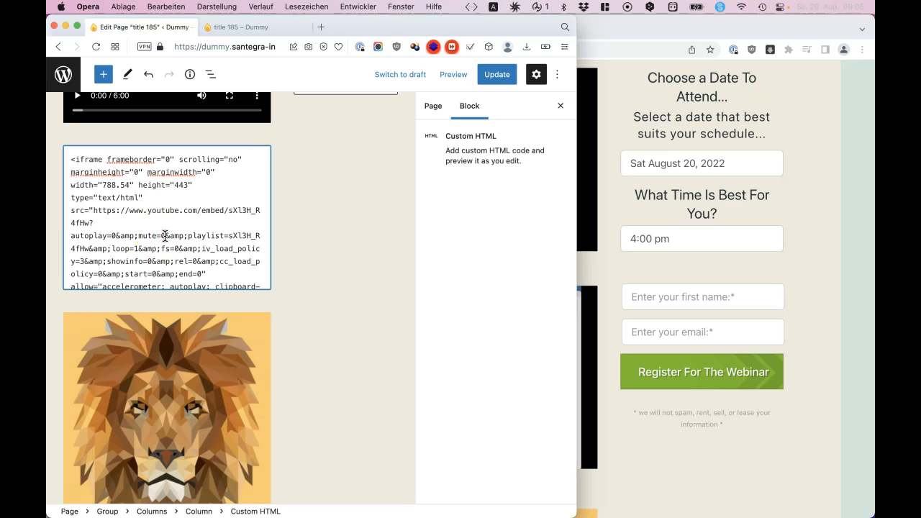
Preview the edited YouTube embed, play its video for a few seconds to check the sound, and pause it.
{"action": "left_click", "coordinate": [208, 260]}
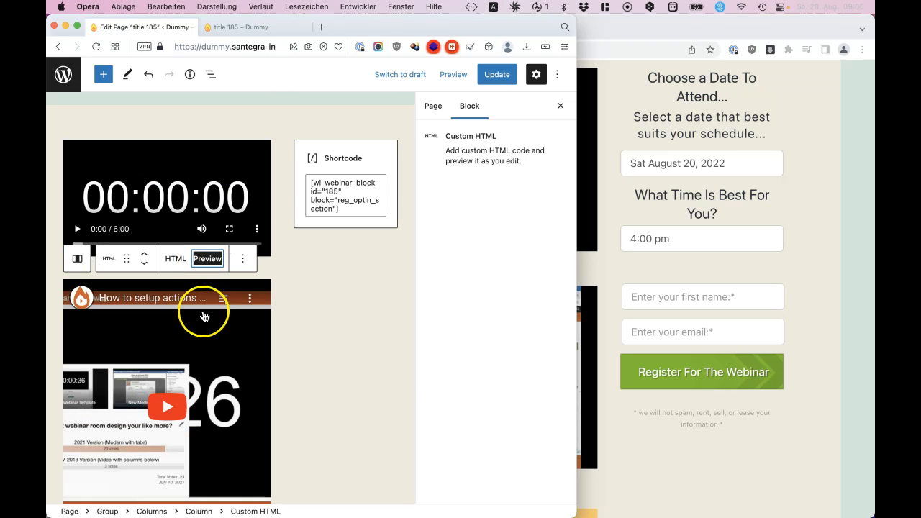
{"action": "scroll", "coordinate": [243, 369], "scroll_direction": "down", "scroll_amount": 2}
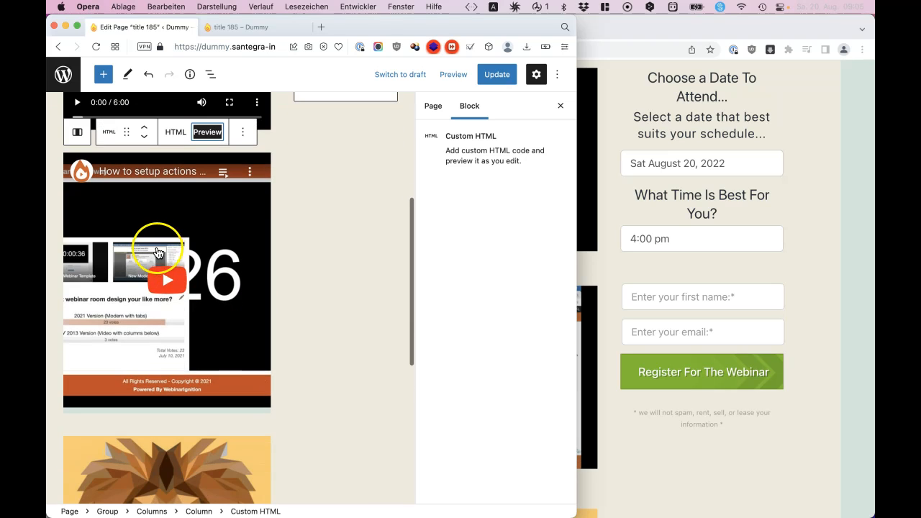
{"action": "left_click", "coordinate": [165, 280]}
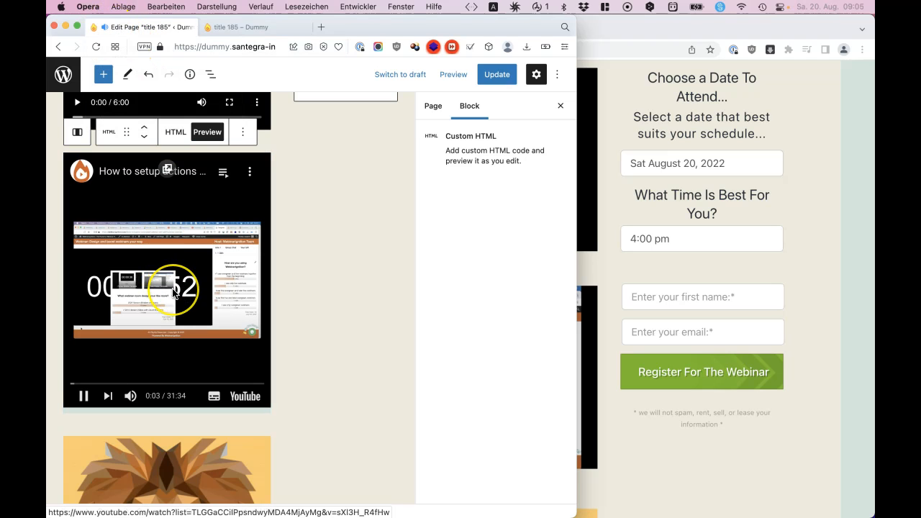
{"action": "left_click", "coordinate": [85, 398]}
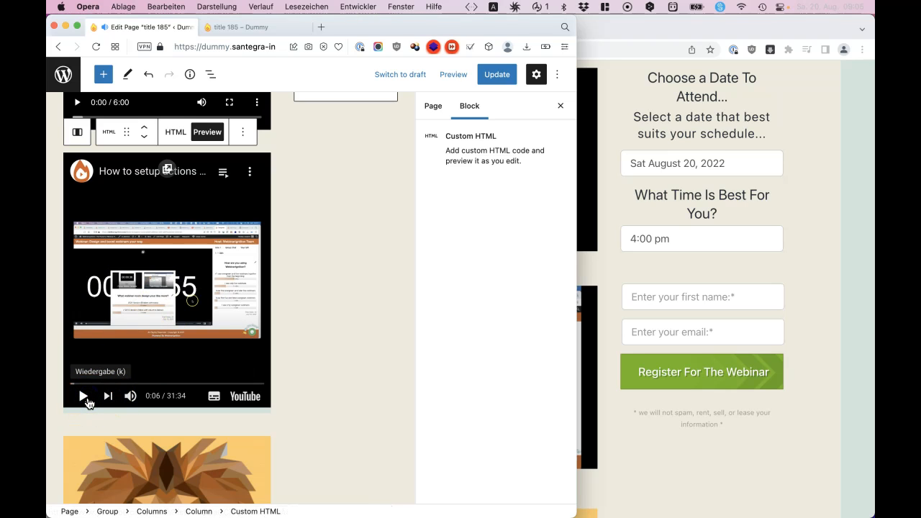